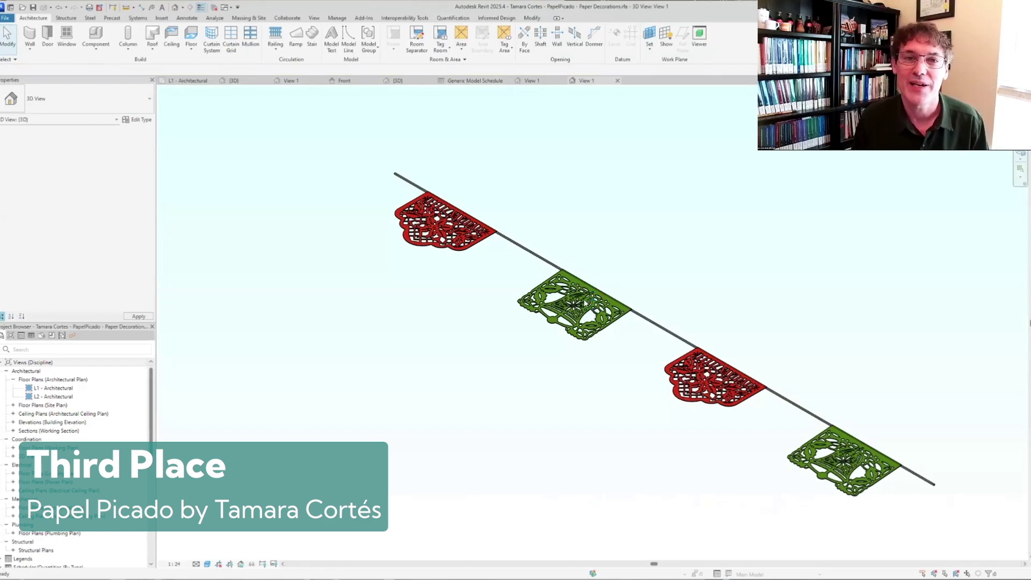
Edit the banner array group, open one banner's family, and select the string extrusion it hangs from
click(557, 281)
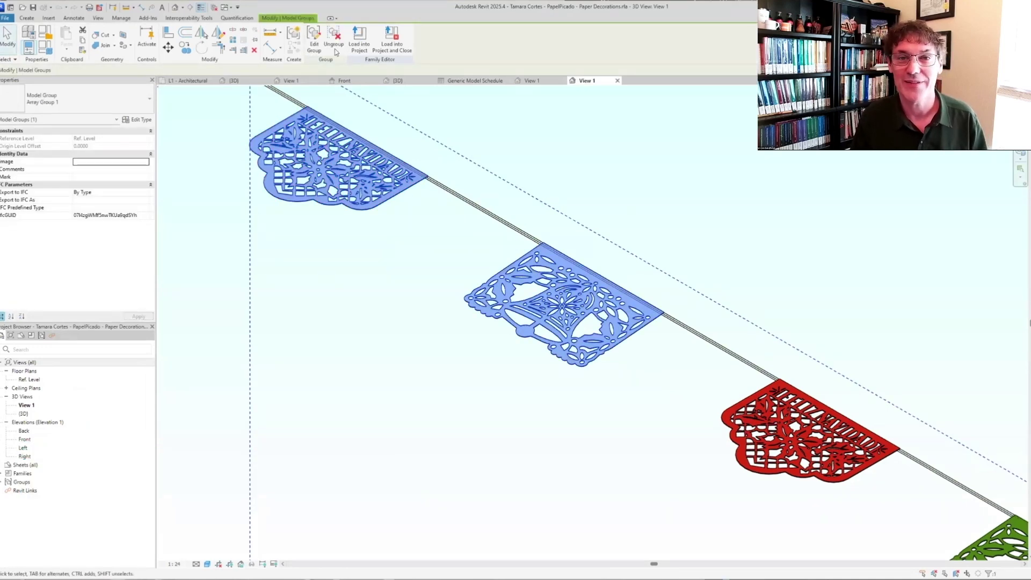
double_click(611, 306)
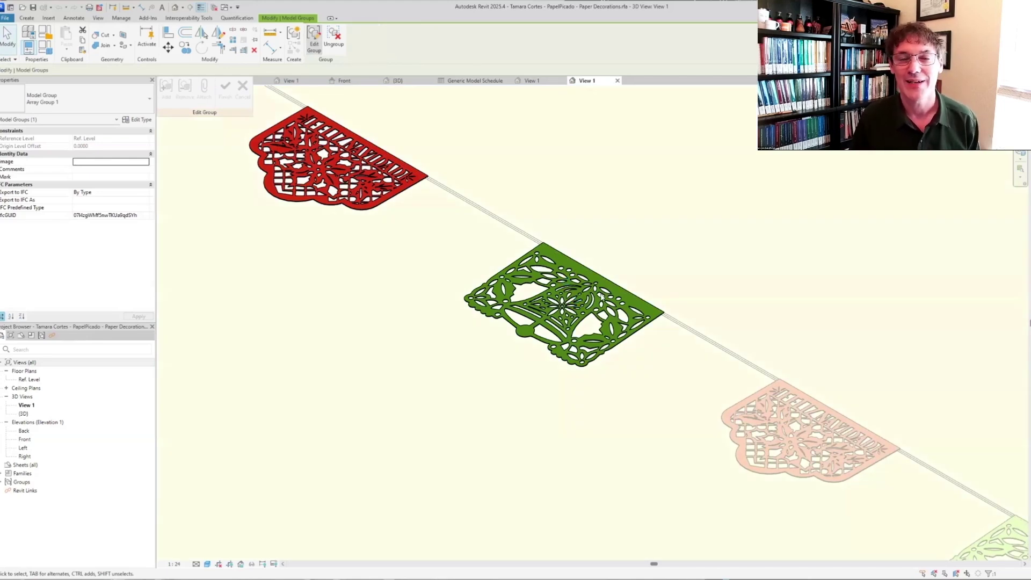
click(576, 277)
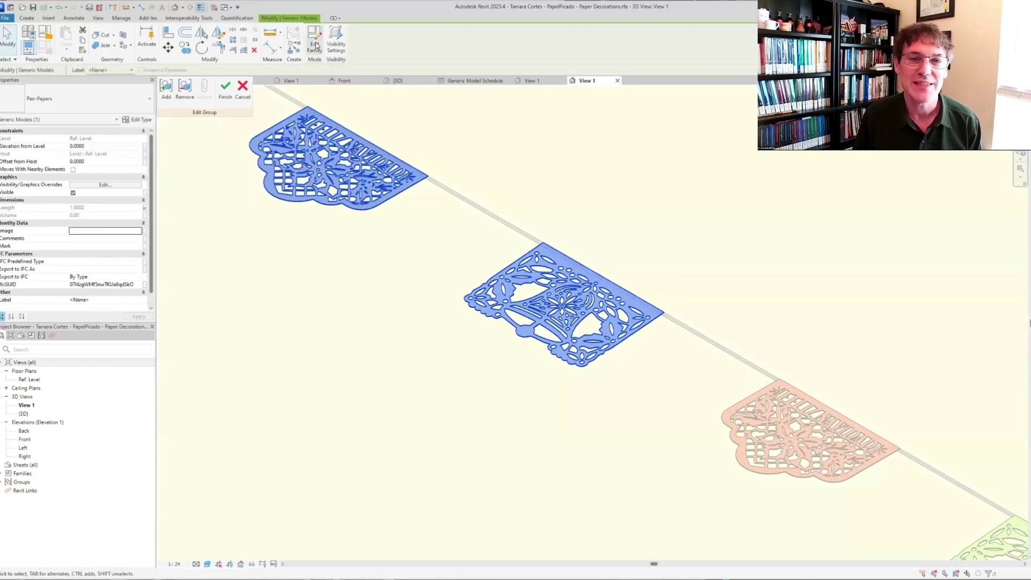
click(315, 45)
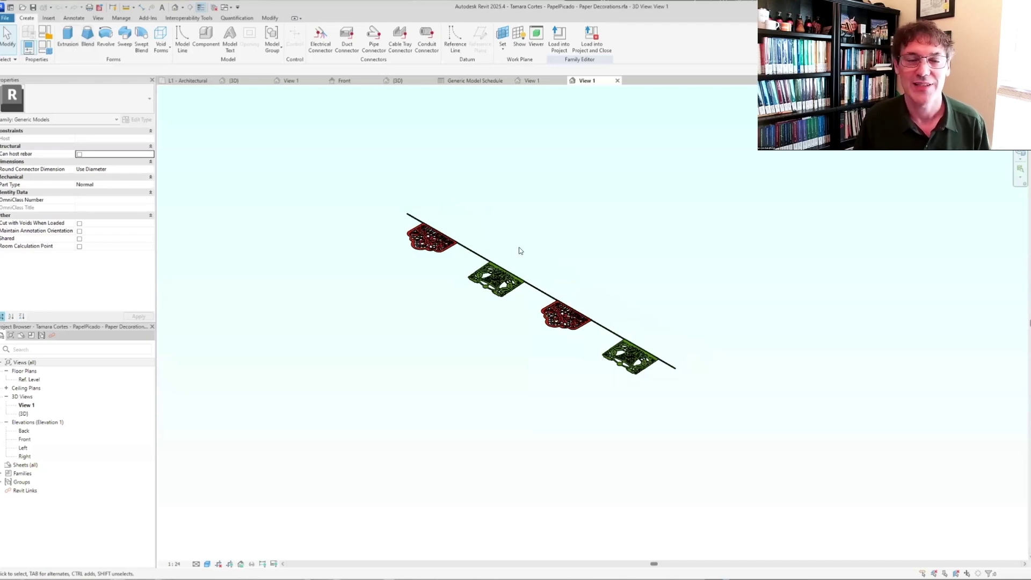
scroll(488, 250, up, 2)
click(488, 249)
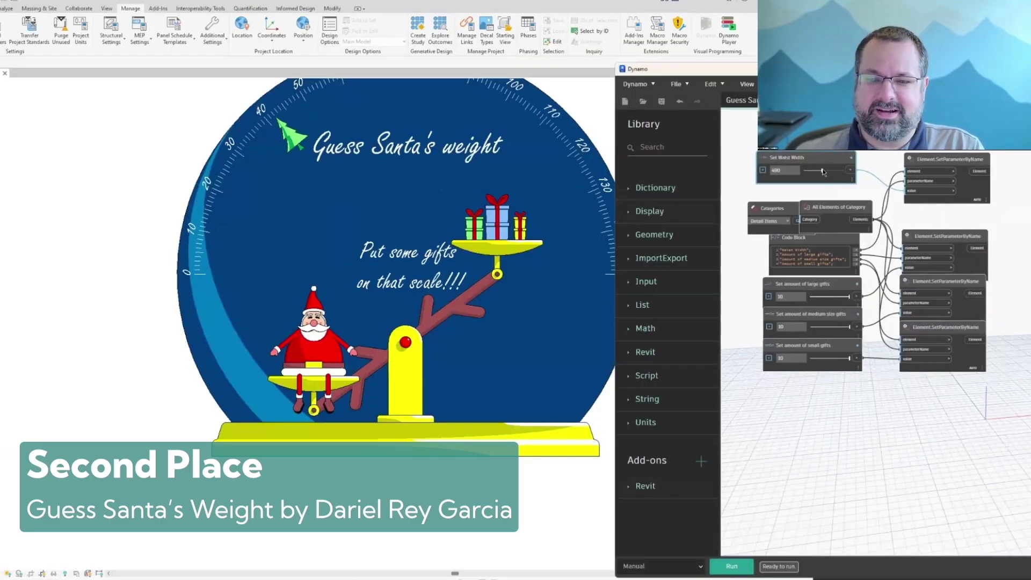
Set Santa's waist width to 430, tidy the graph nodes, reduce large gifts to 6, and run
drag(820, 170, 835, 173)
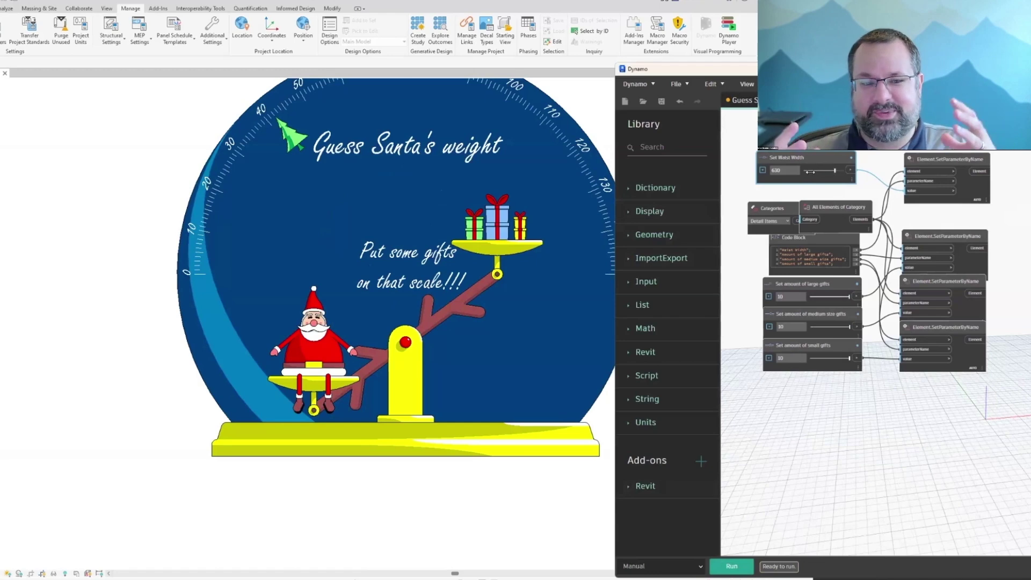
drag(836, 171, 816, 172)
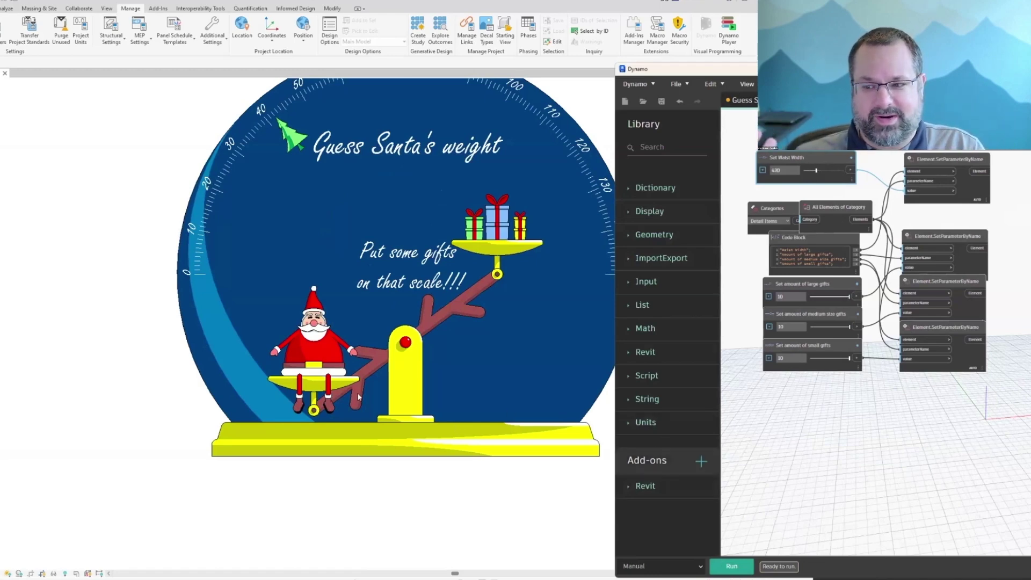
click(811, 403)
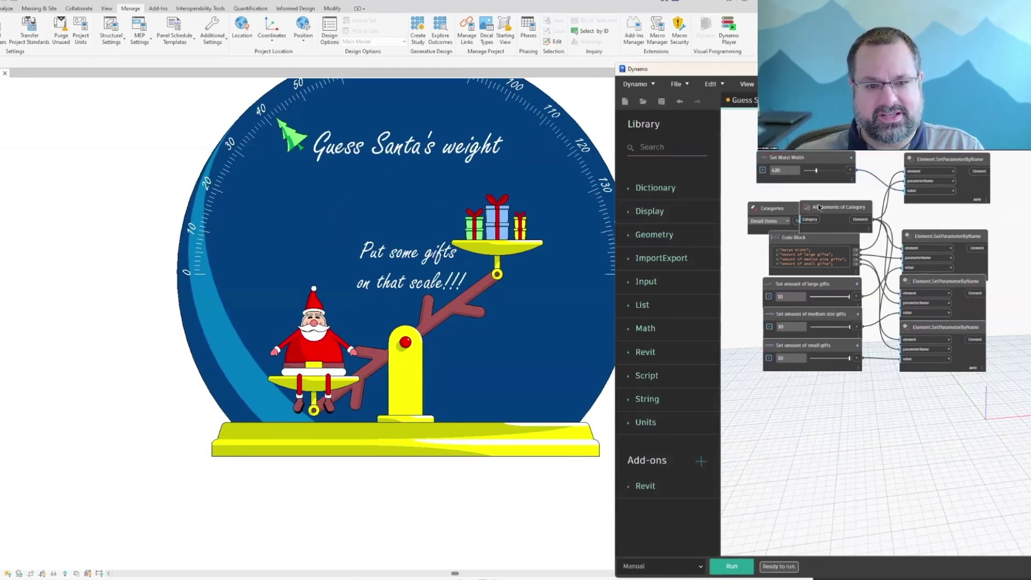
drag(819, 207, 1028, 215)
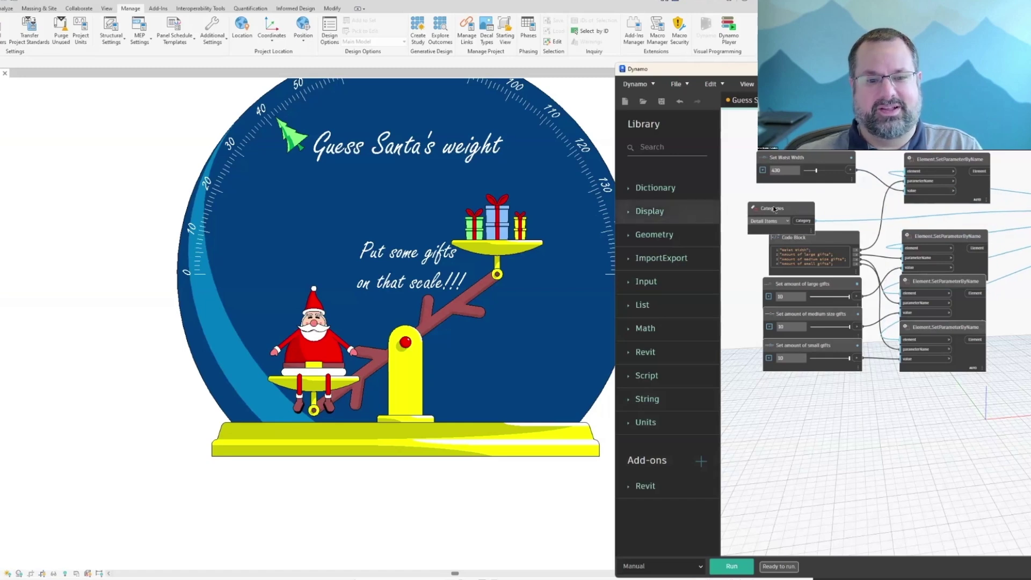
drag(774, 210, 798, 198)
drag(850, 302, 830, 298)
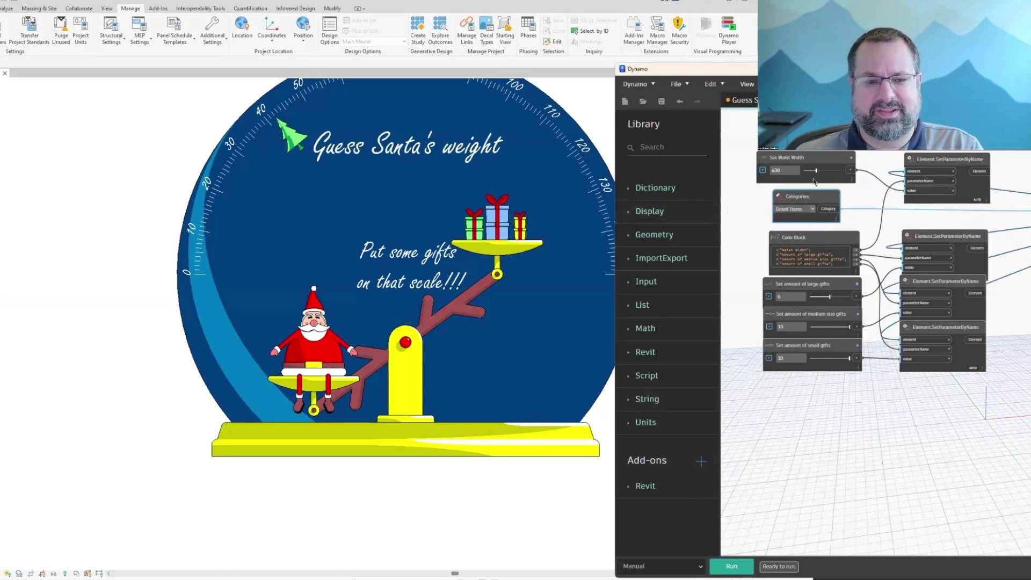
click(735, 570)
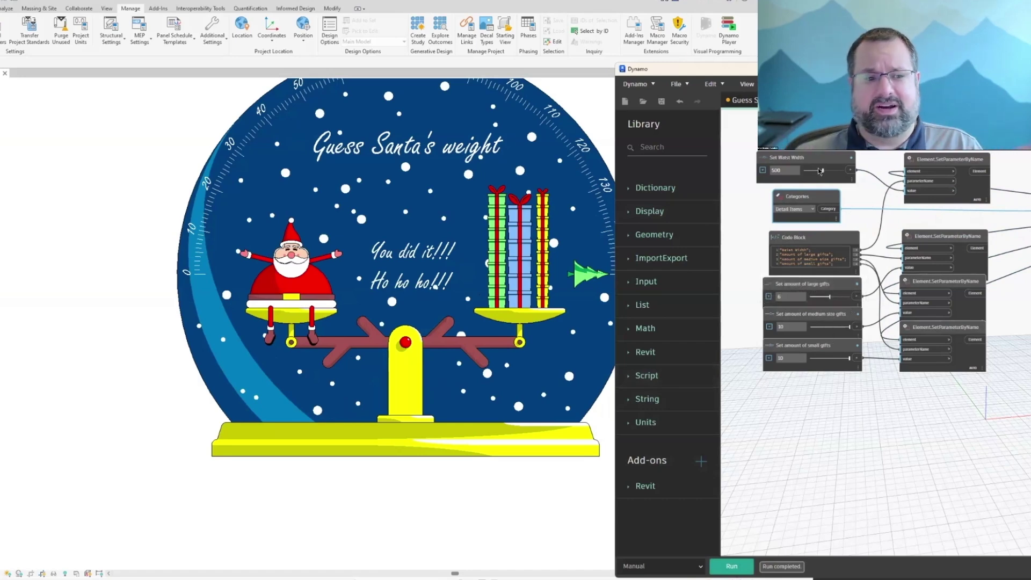
Narrow the waist to 420, cut medium gifts to 8 and small gifts to 6, rerunning each time
drag(817, 172, 810, 171)
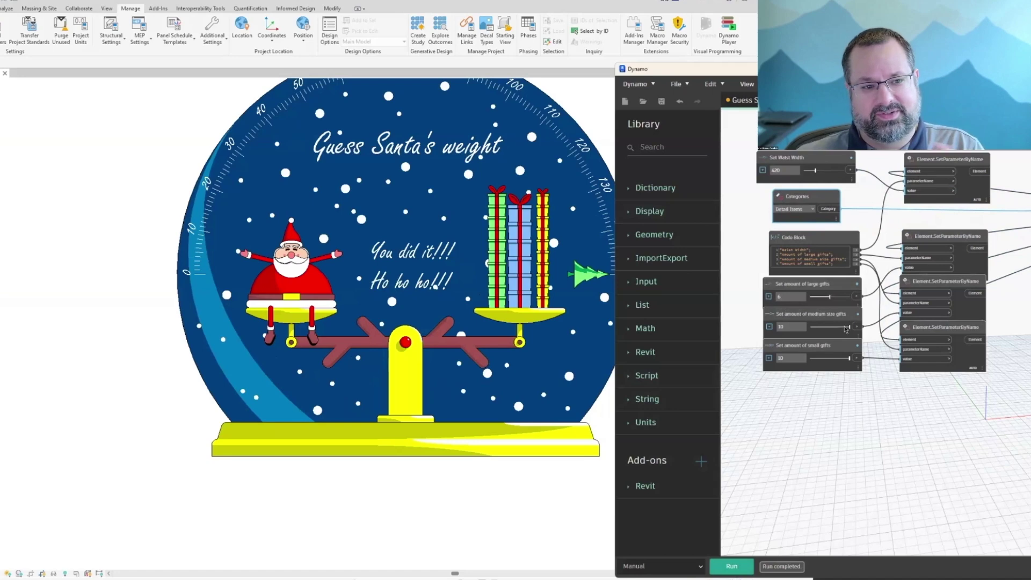
drag(847, 327, 839, 327)
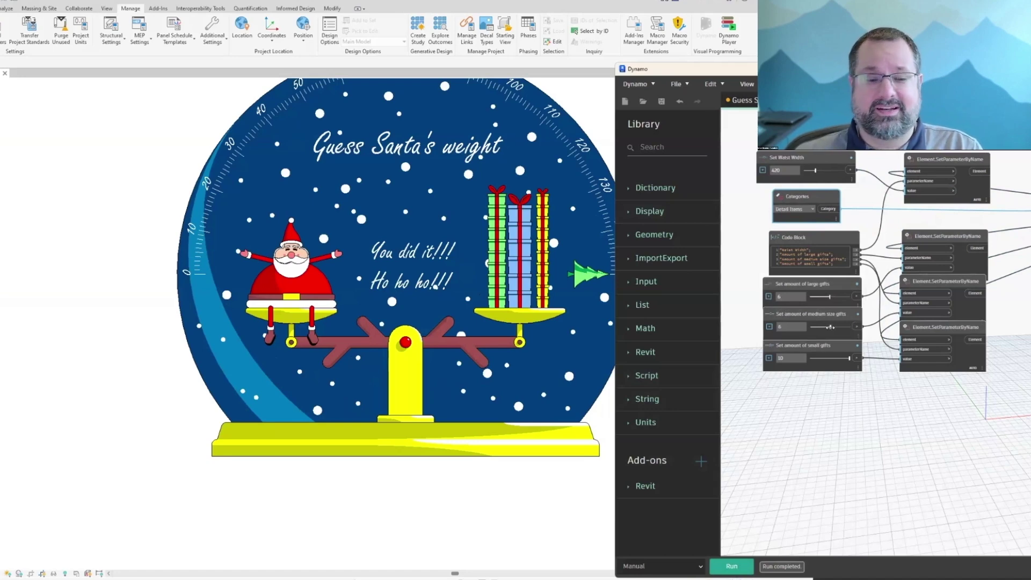
click(734, 566)
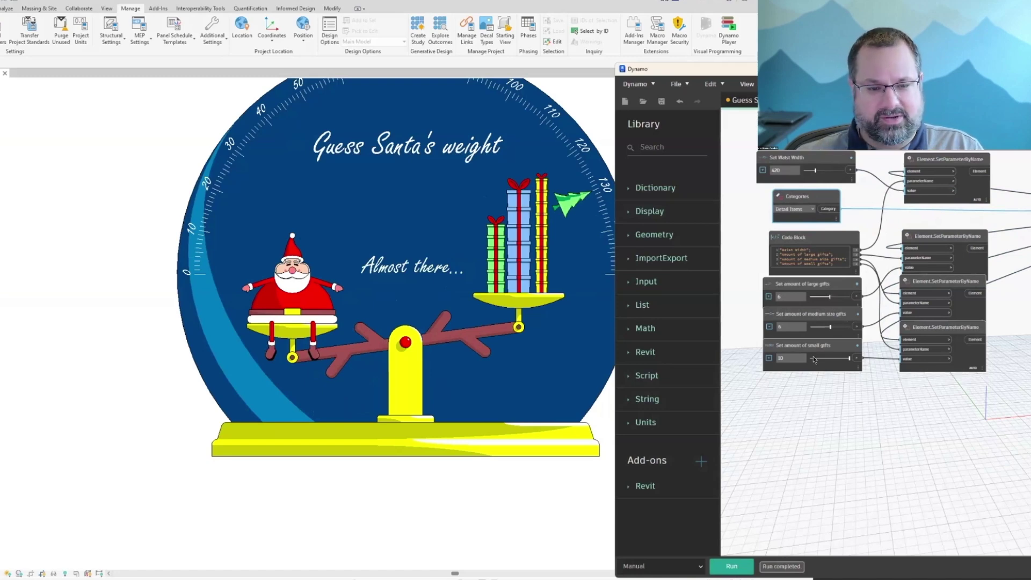
drag(849, 358, 827, 359)
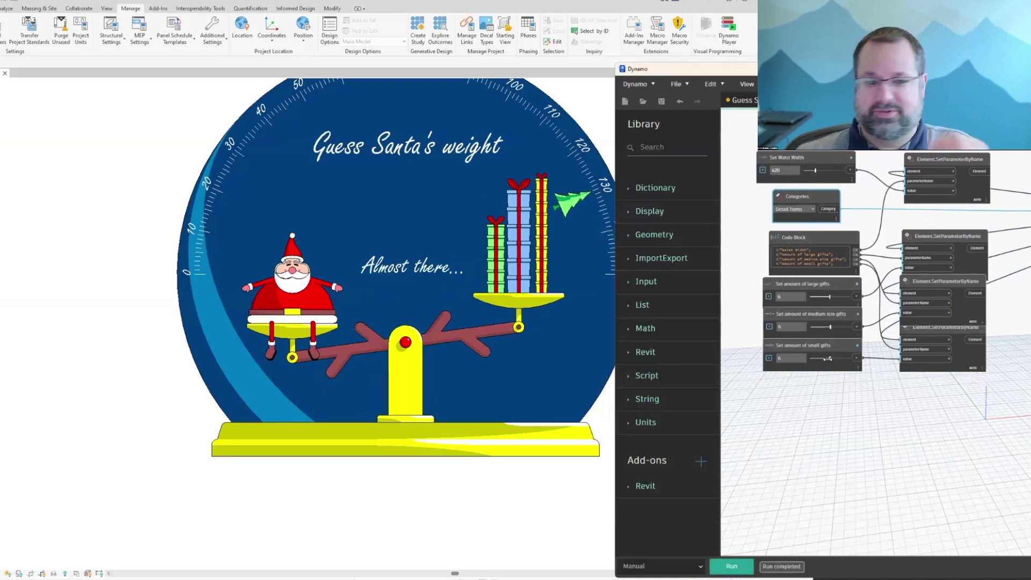
click(730, 570)
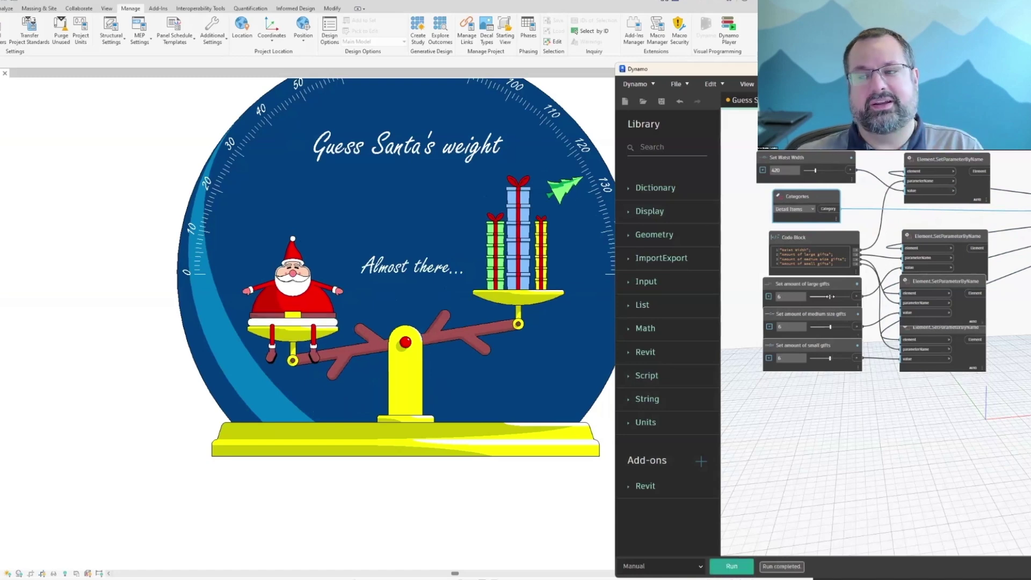
click(736, 567)
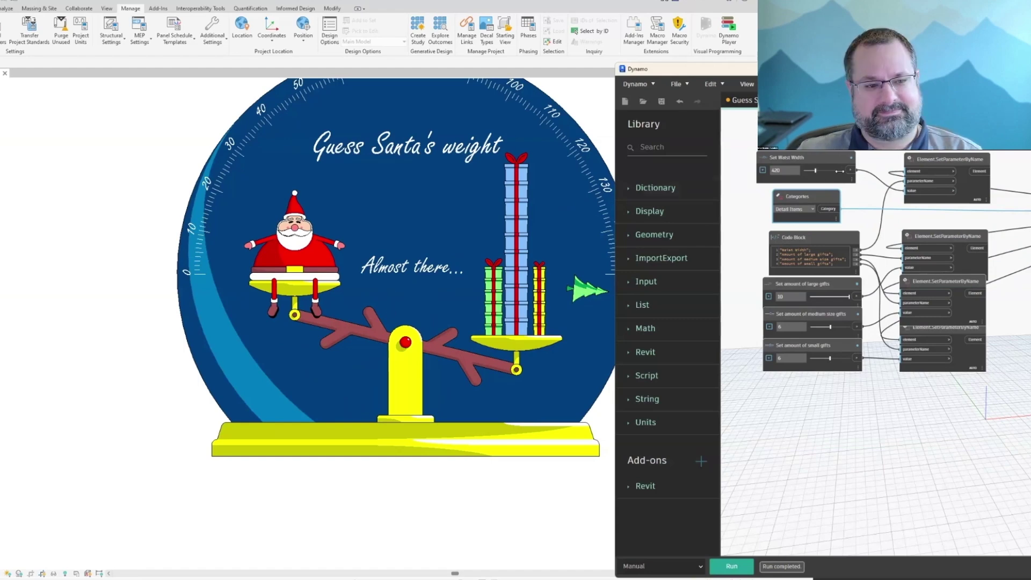
Widen the waist to 720, raise then lower the medium gifts, and lower the large gifts, rerunning the graph
click(842, 170)
click(731, 566)
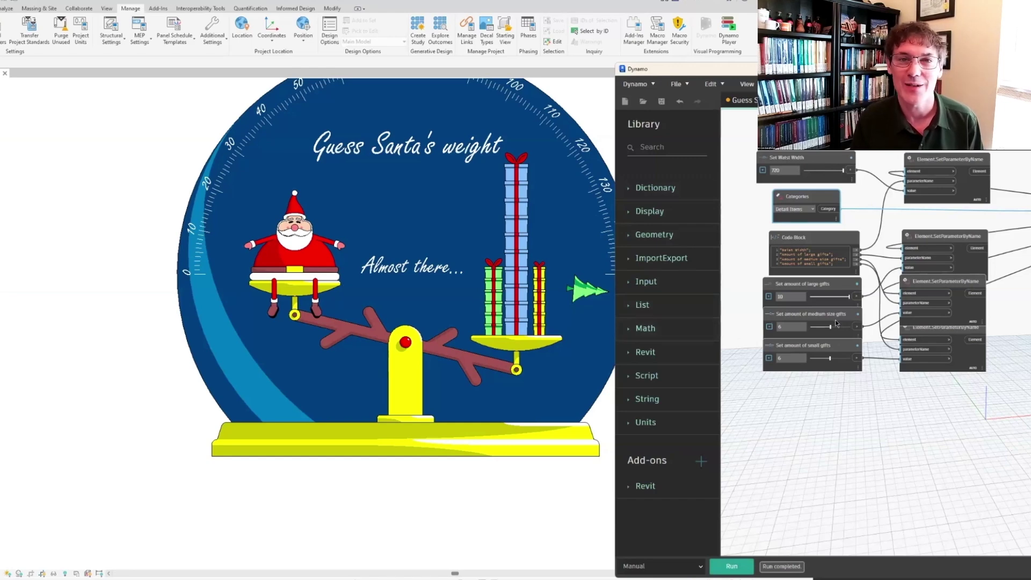
drag(841, 331, 849, 327)
click(719, 564)
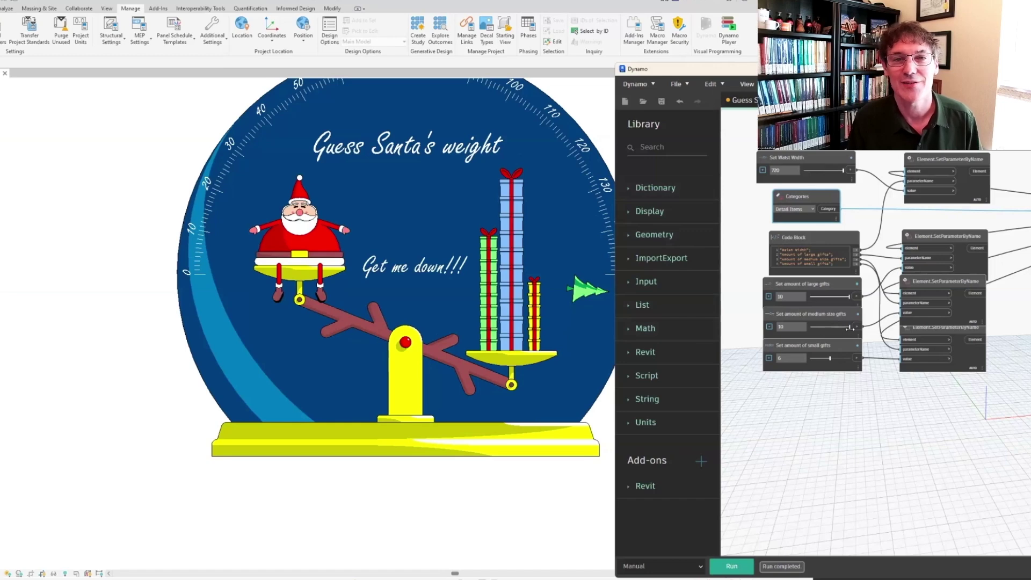
drag(850, 327, 811, 329)
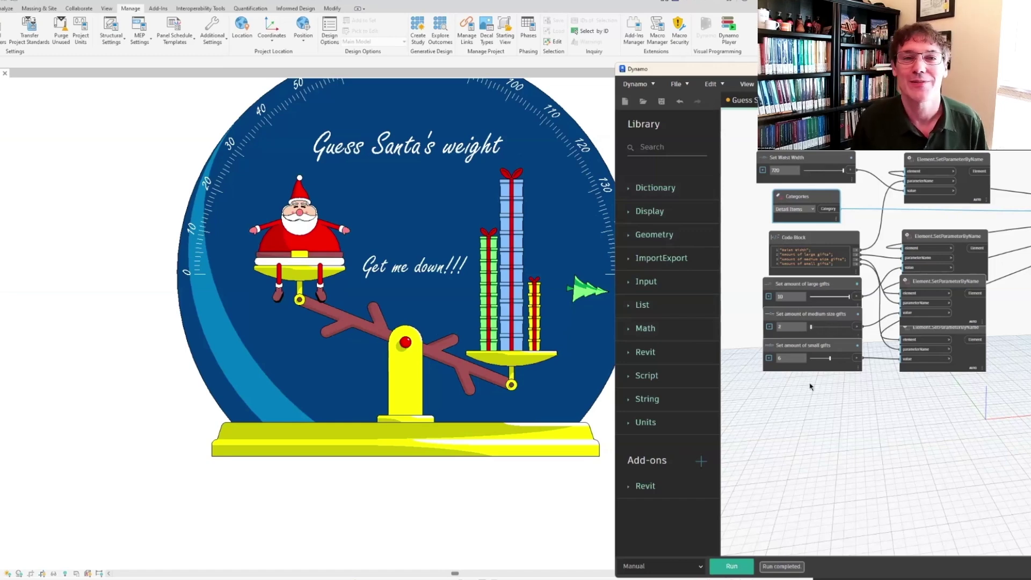
click(748, 573)
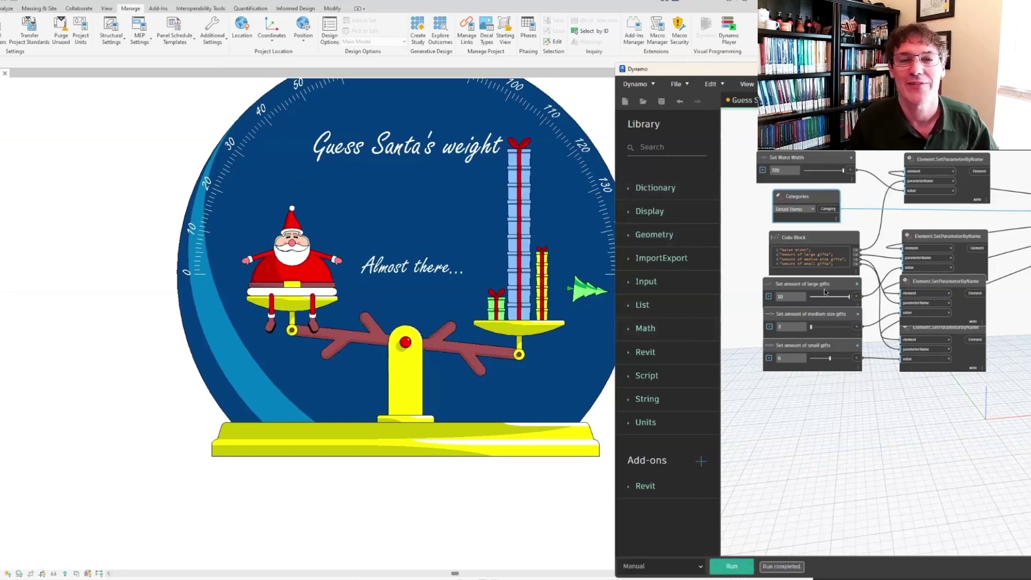
drag(846, 297, 832, 297)
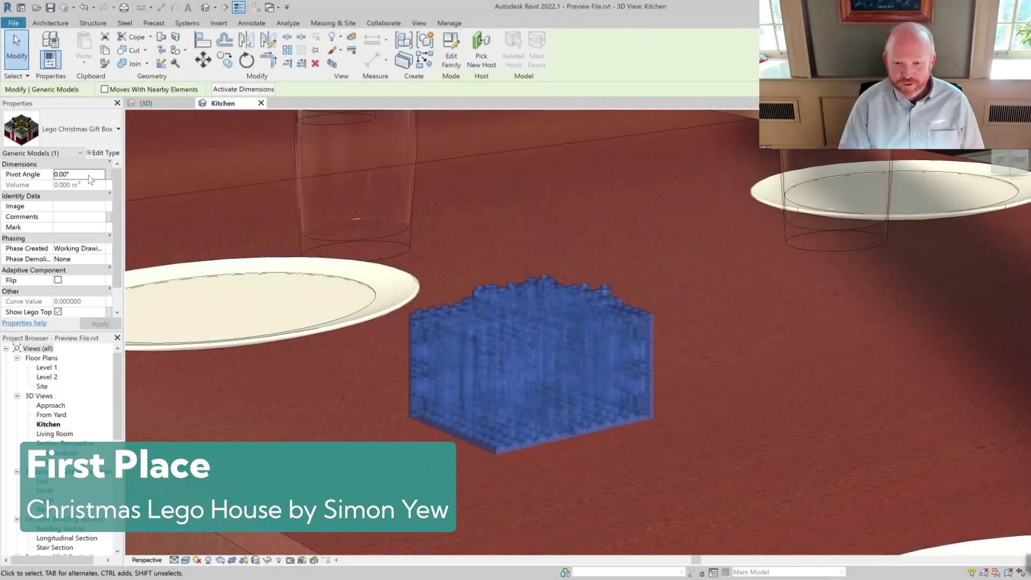
Open the gift box lid with a Pivot Angle of 150 and orbit to view the unfolded scene
click(89, 175)
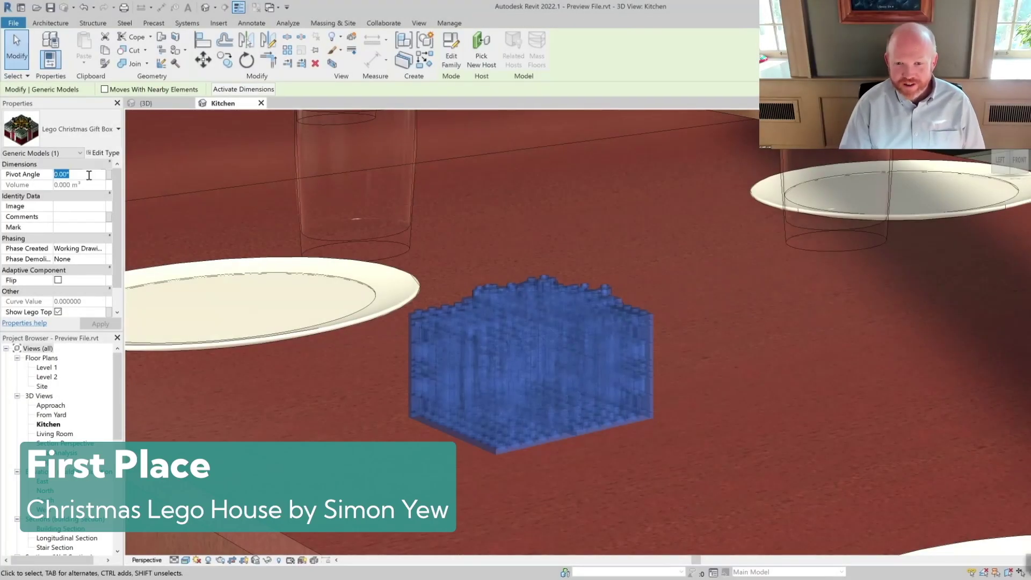
text(150)
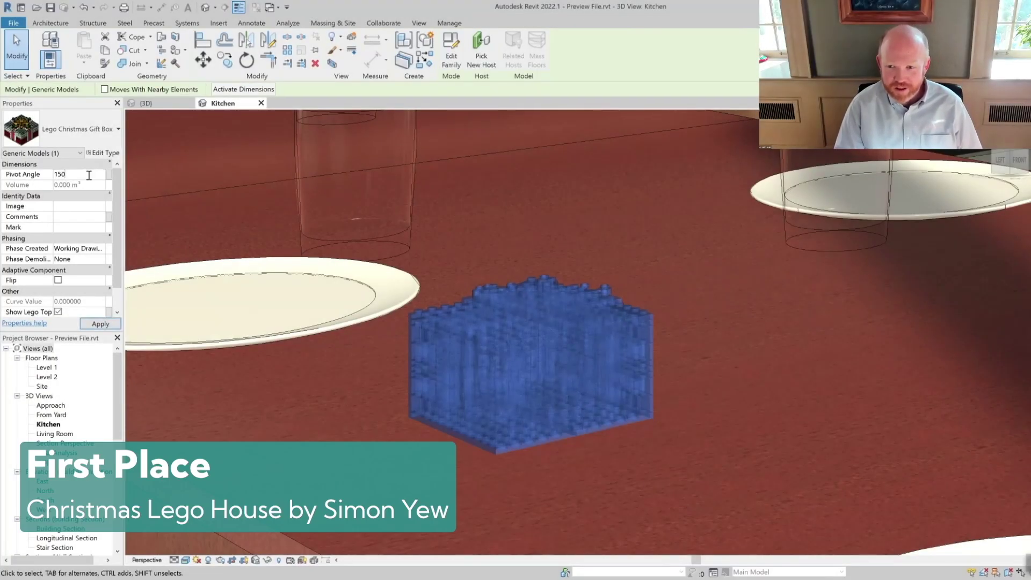
key(Return)
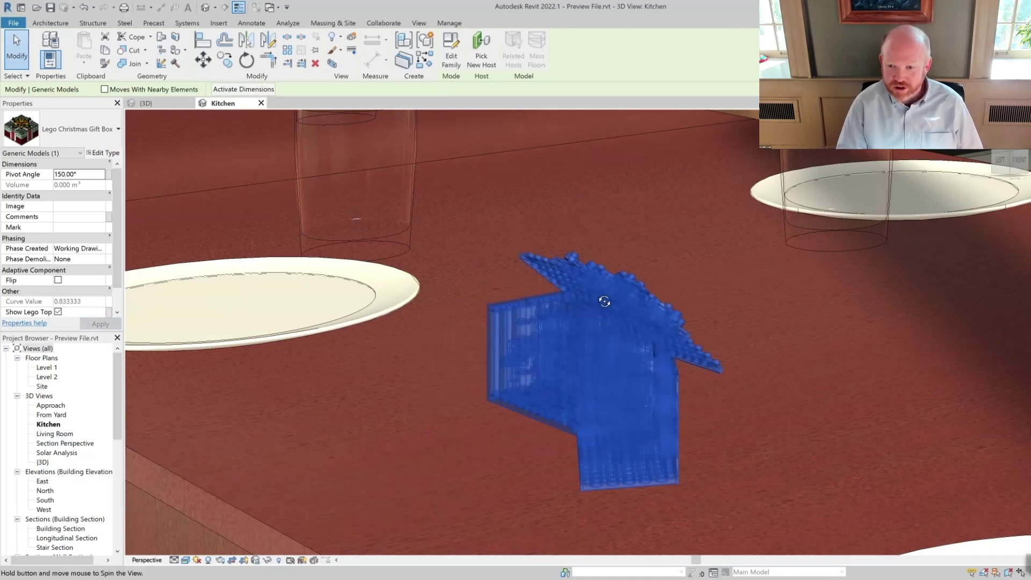
shift+middle_drag(603, 299, 677, 209)
key(Escape)
scroll(565, 221, up, 2)
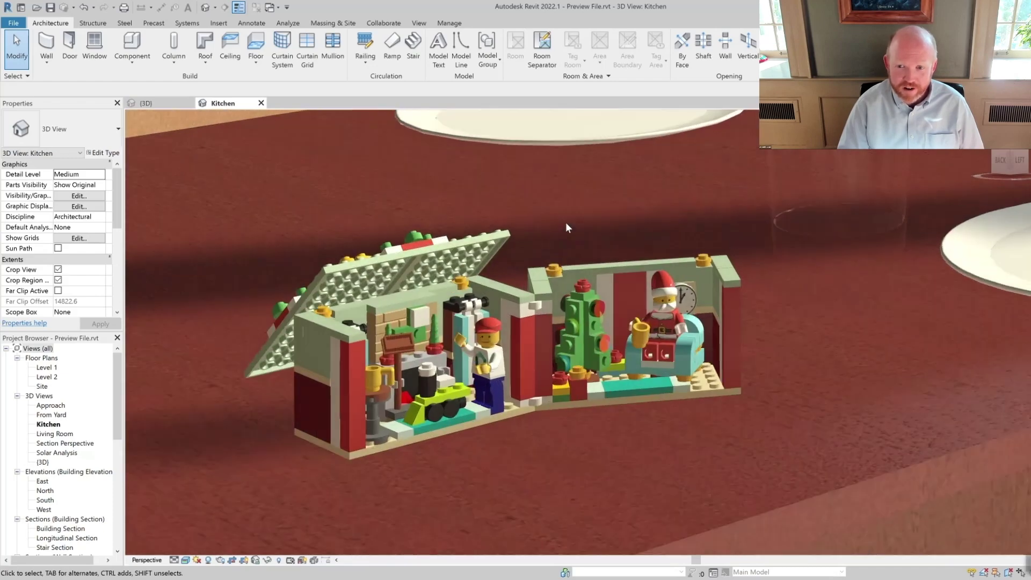
middle_drag(565, 221, 607, 225)
Close the gift box again by setting its Pivot Angle to 0
click(528, 327)
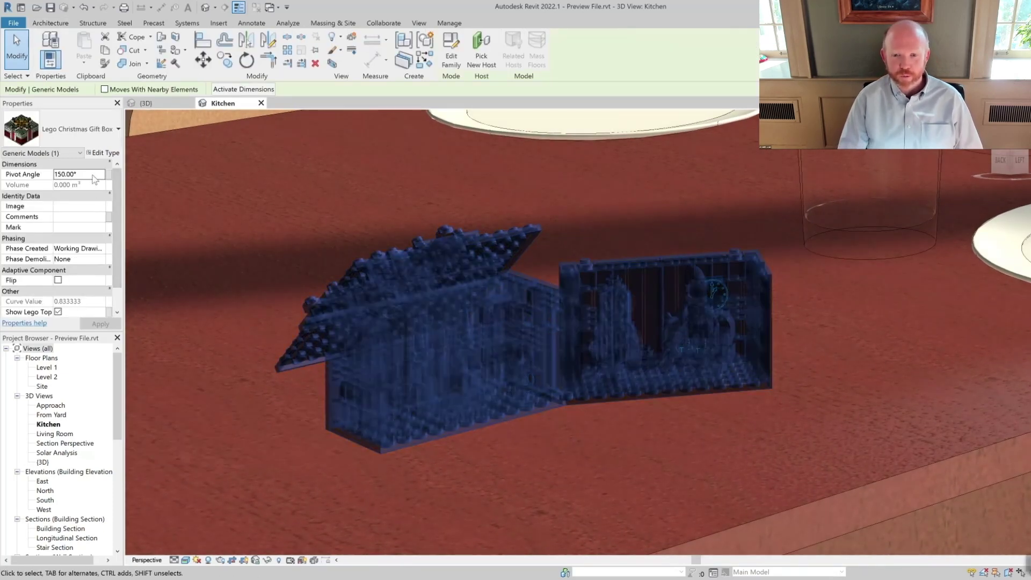
click(89, 175)
text(0)
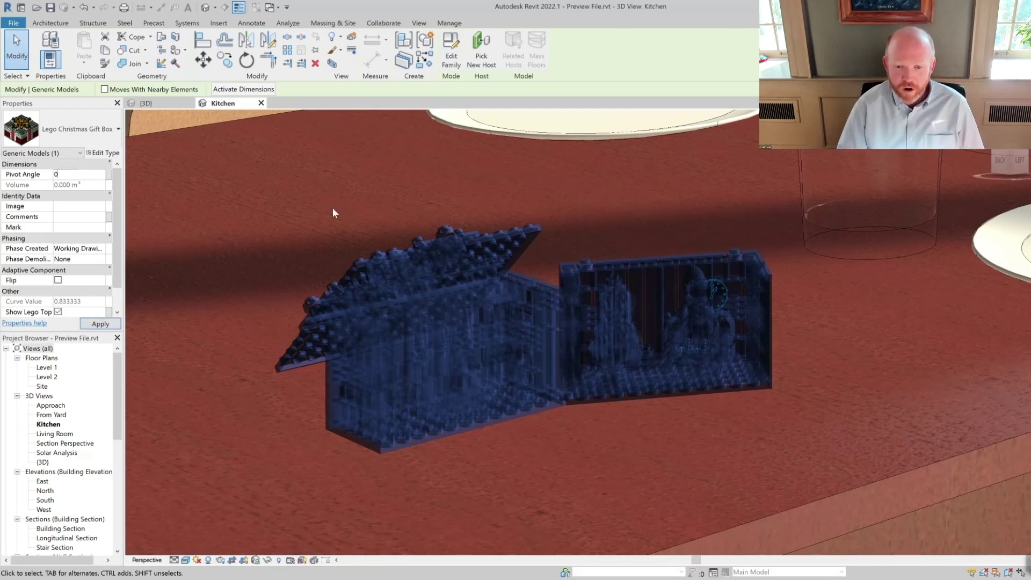
key(Return)
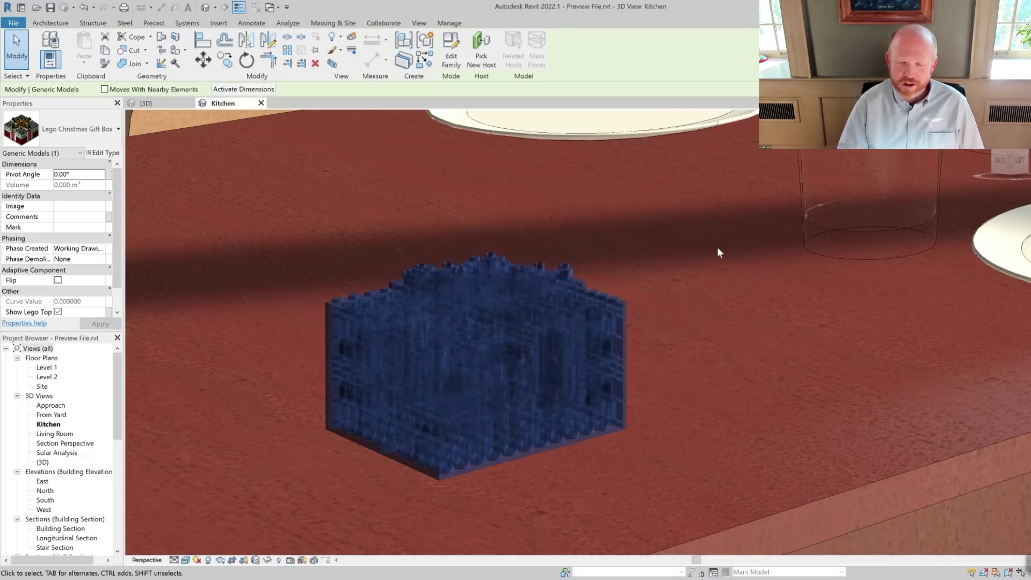
key(Escape)
scroll(747, 245, down, 3)
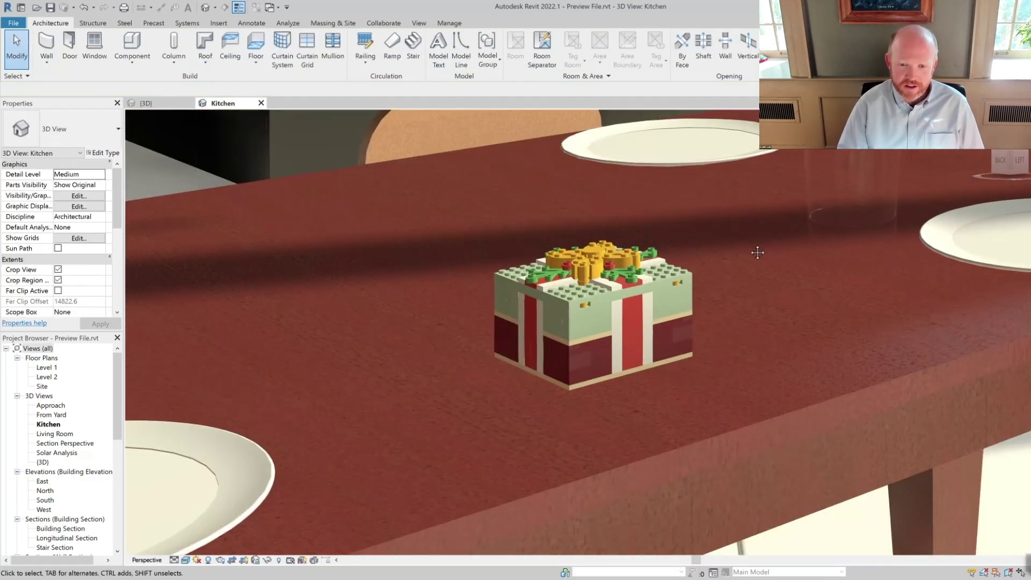
Edit the gift box's Pivot Angle again and orbit the Kitchen view around the opened box
click(595, 311)
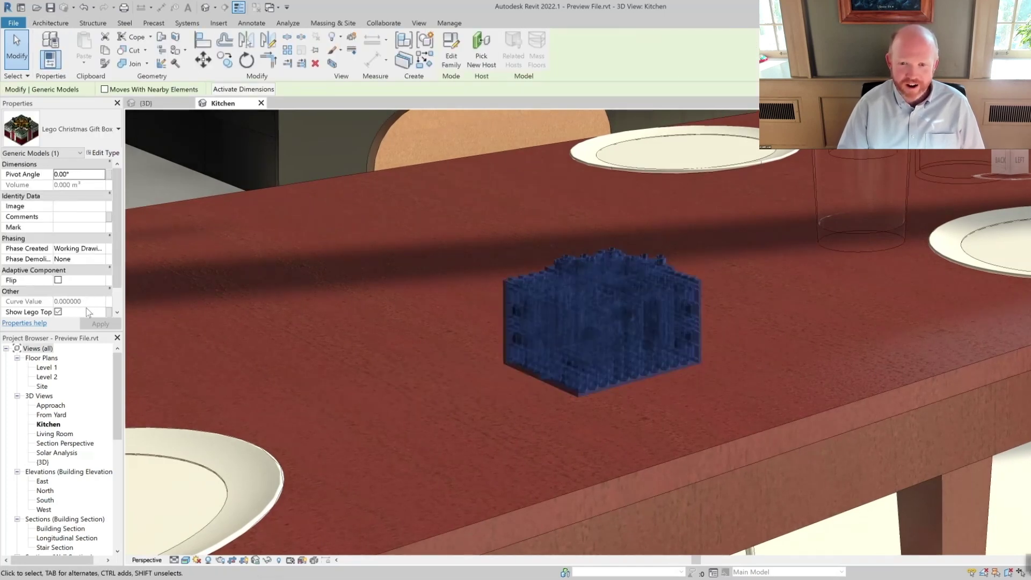
click(81, 174)
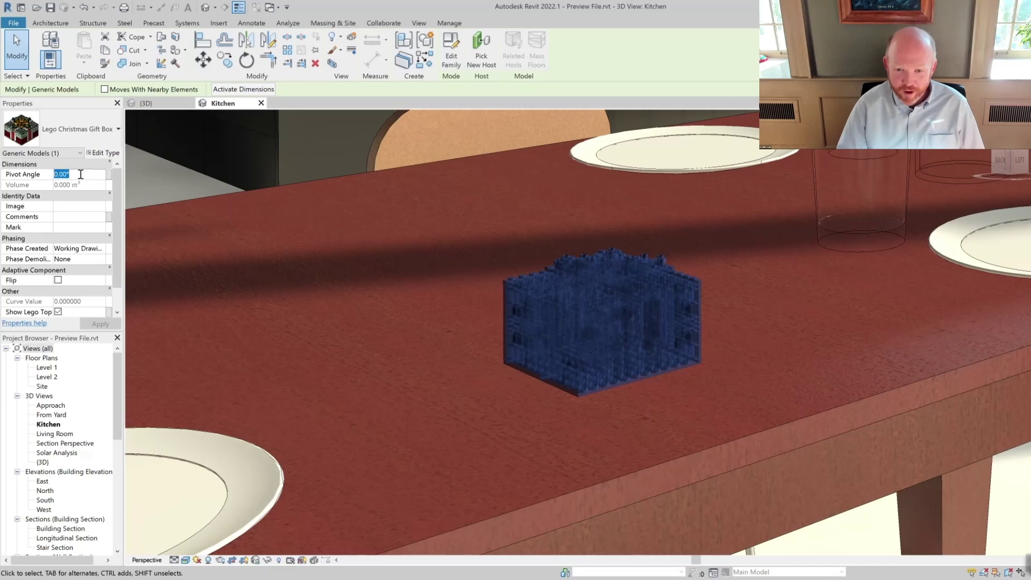
text(15)
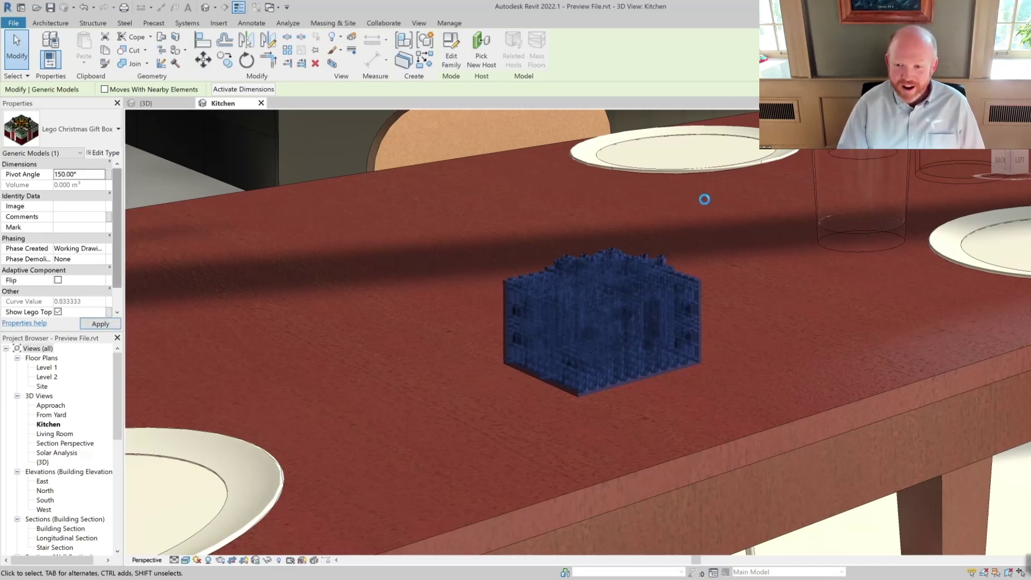
middle_drag(692, 238, 674, 244)
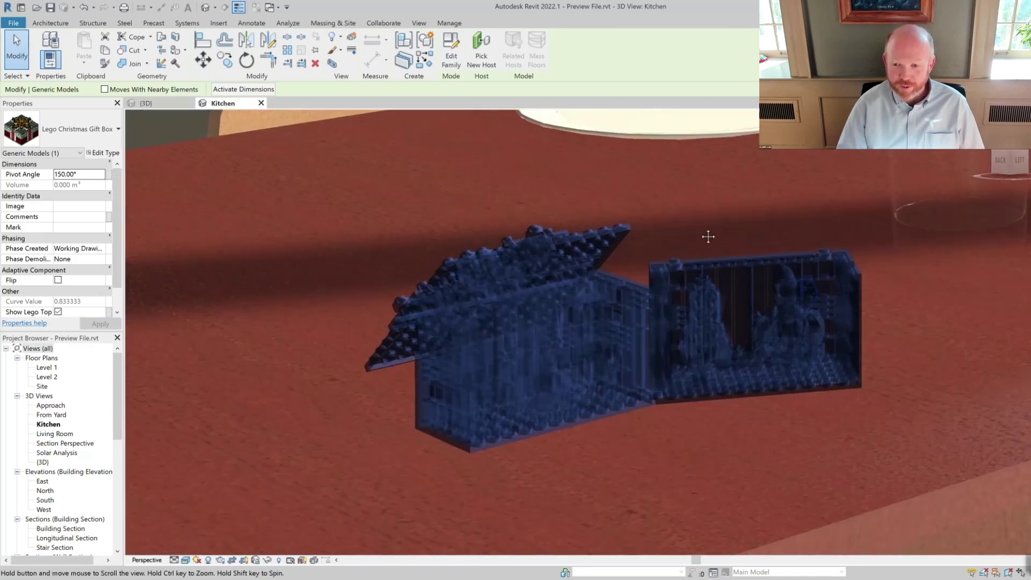
middle_drag(665, 229, 577, 188)
key(Escape)
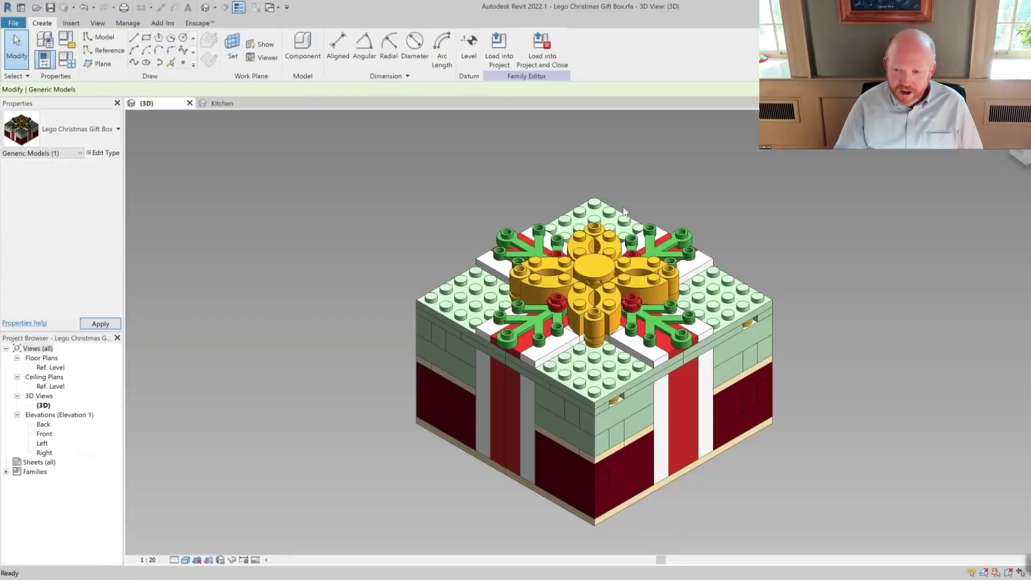
Set the family's default Pivot Angle to 150 in Family Types, then orbit to a frontal view of the scene
key(Escape)
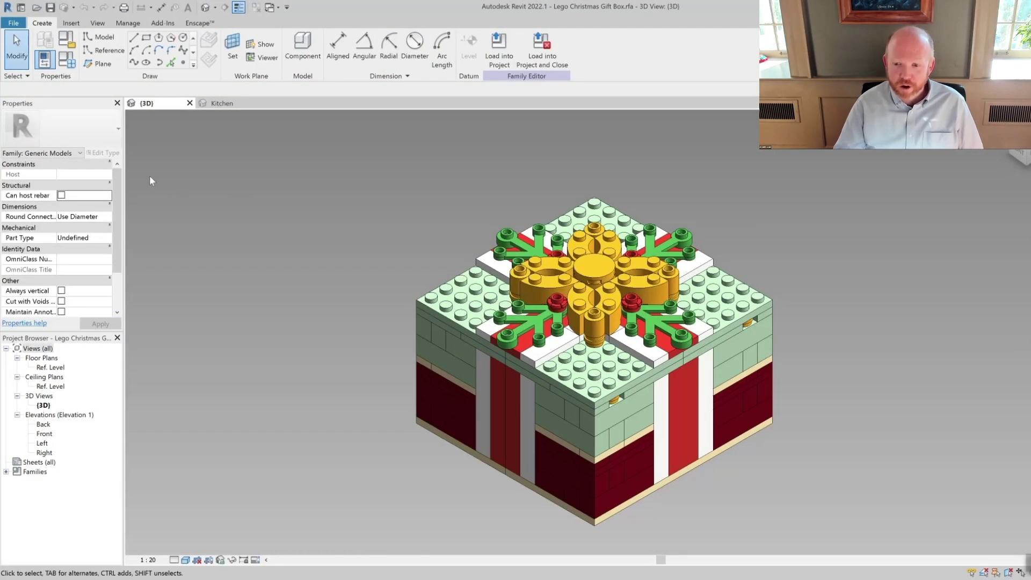
click(66, 61)
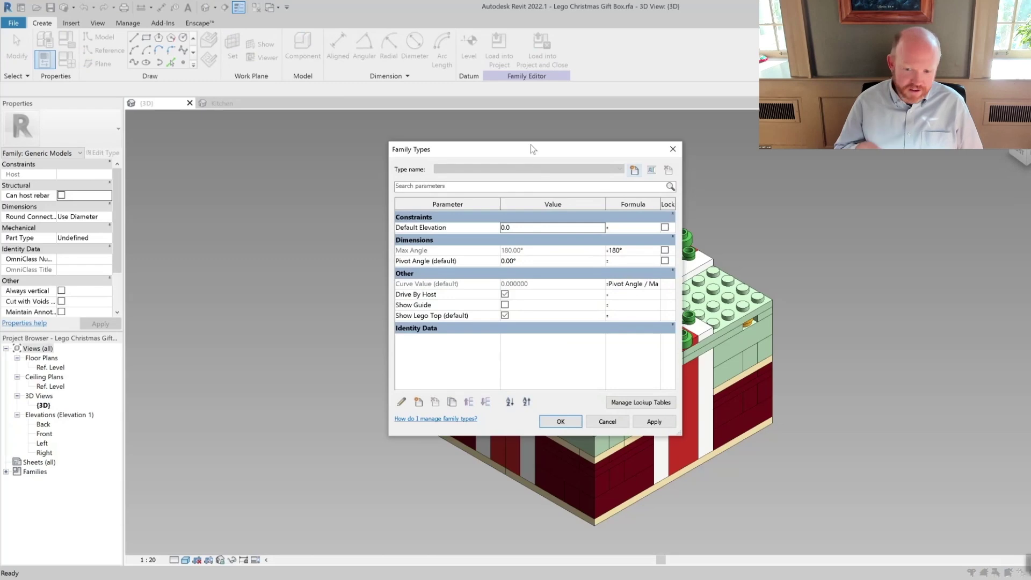
drag(496, 145, 210, 143)
click(241, 242)
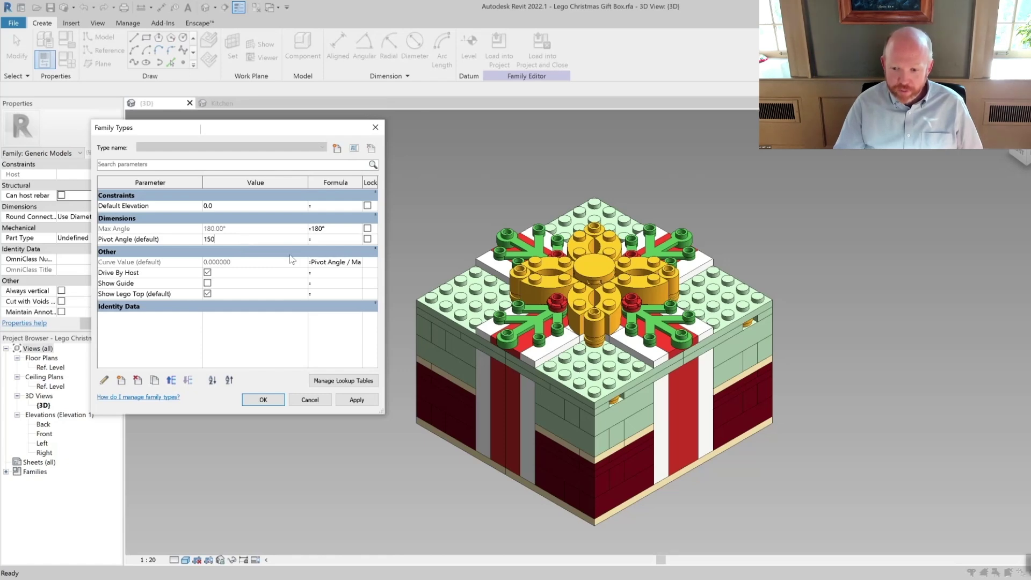
key(Return)
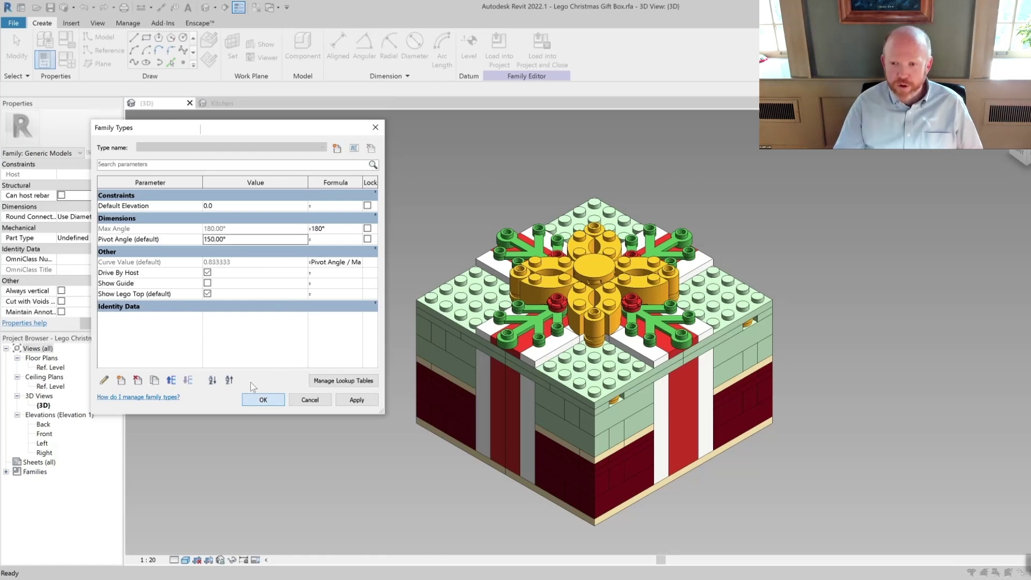
click(263, 400)
shift+middle_drag(407, 392, 657, 366)
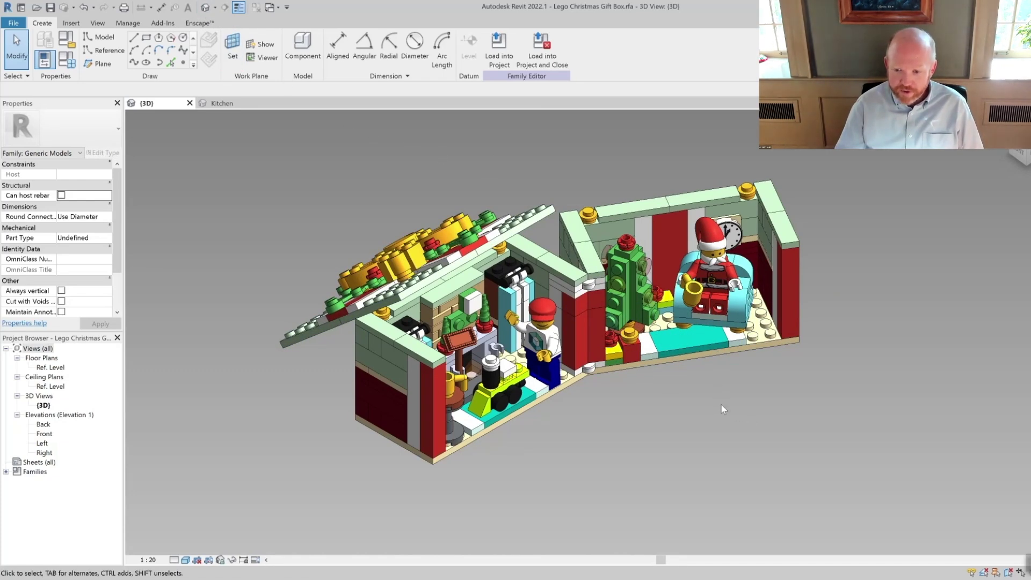
shift+middle_drag(754, 447, 697, 383)
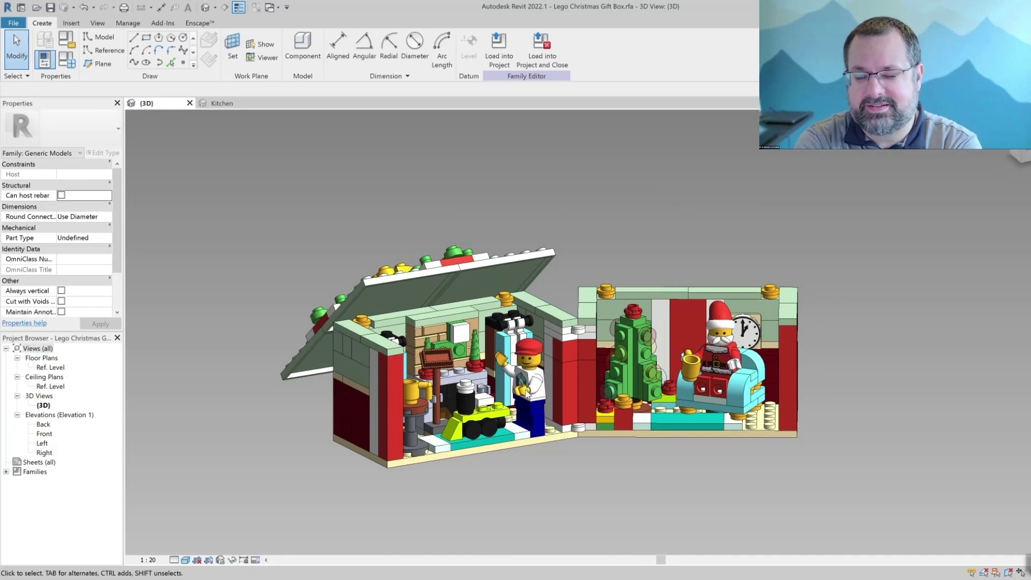
Zero the worker minifigure's Head Rotate, left and right arm angles, and hand angles
click(524, 381)
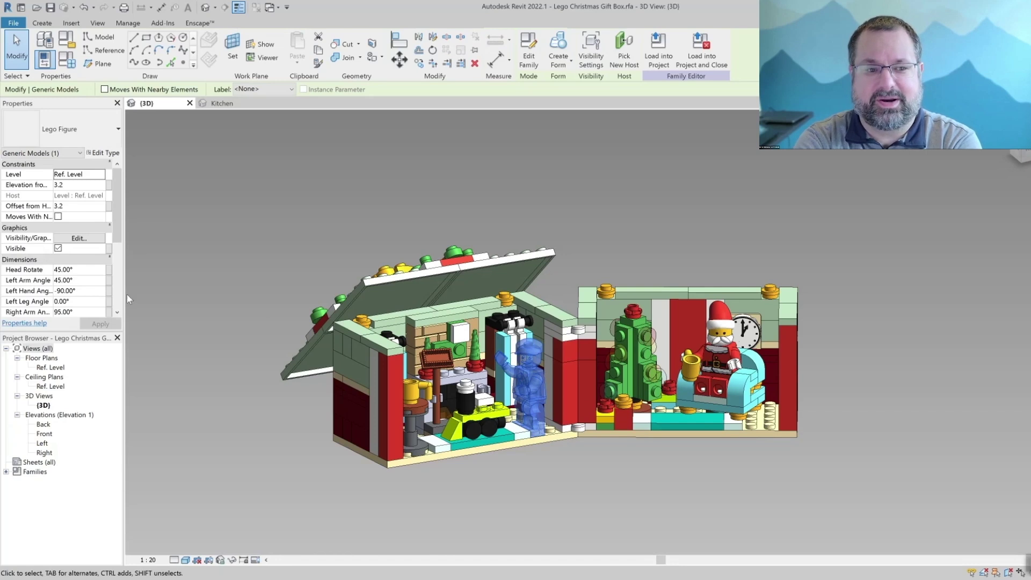
click(91, 273)
text(0)
click(88, 281)
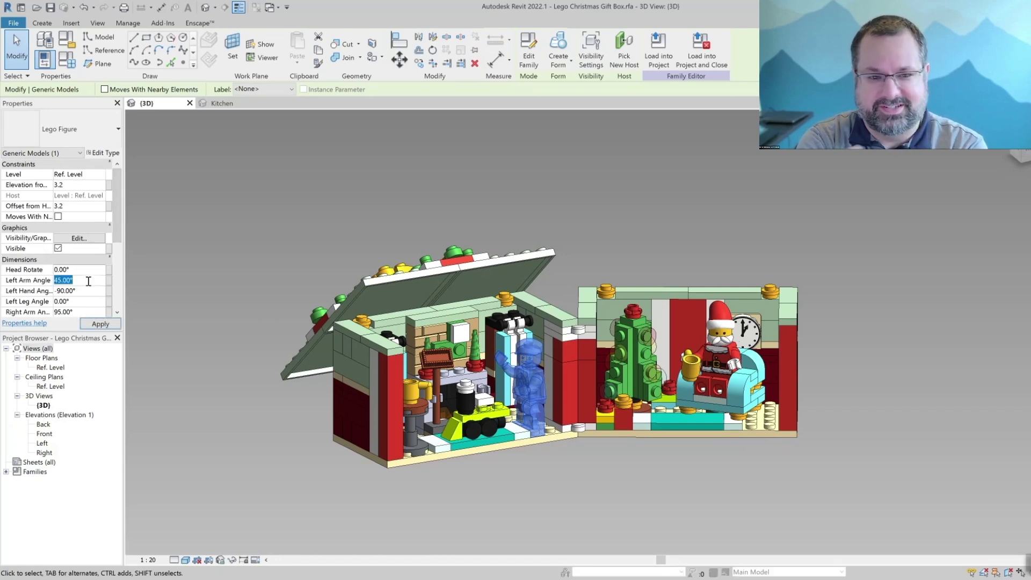
text(0)
click(88, 292)
text(0)
click(83, 314)
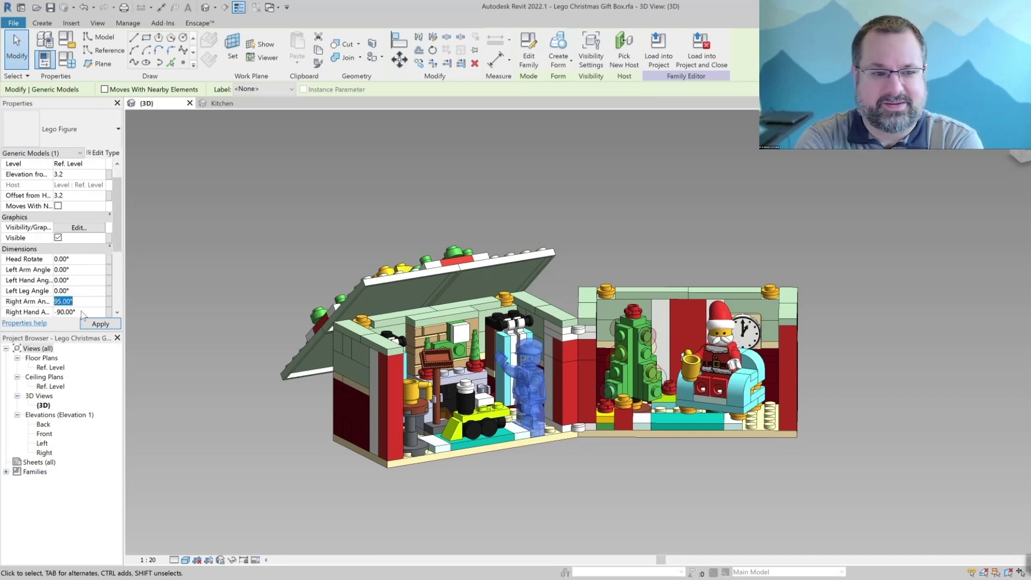
text(0)
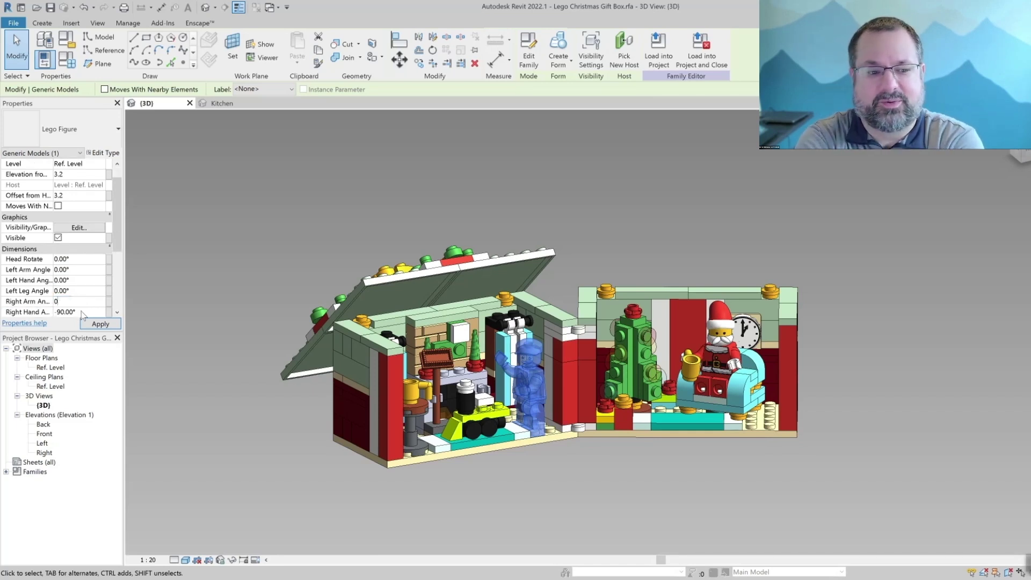
click(82, 312)
text(0)
click(246, 438)
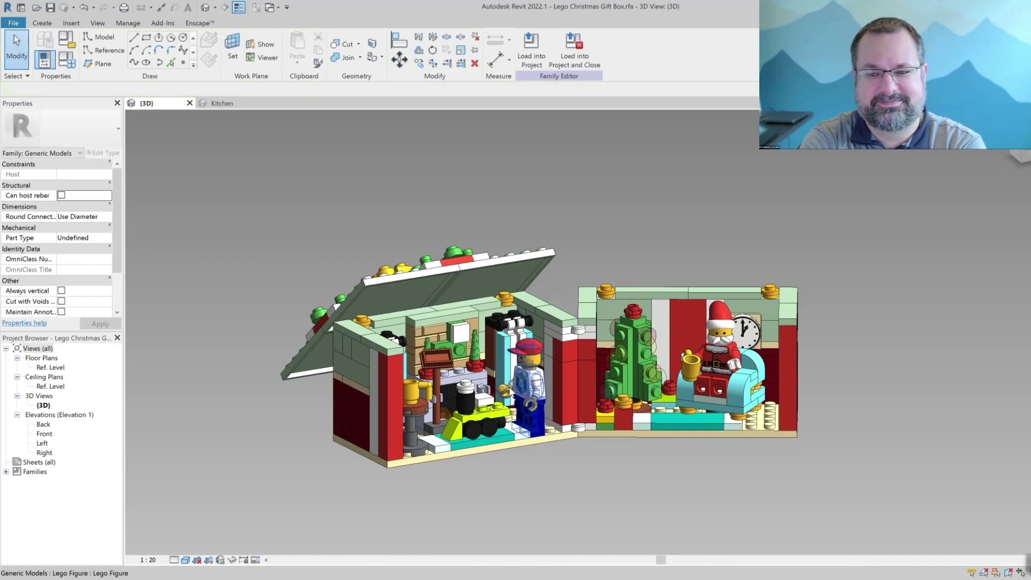
Turn the minifigure's head by setting Head Rotate to 45
scroll(510, 377, up, 1)
click(531, 383)
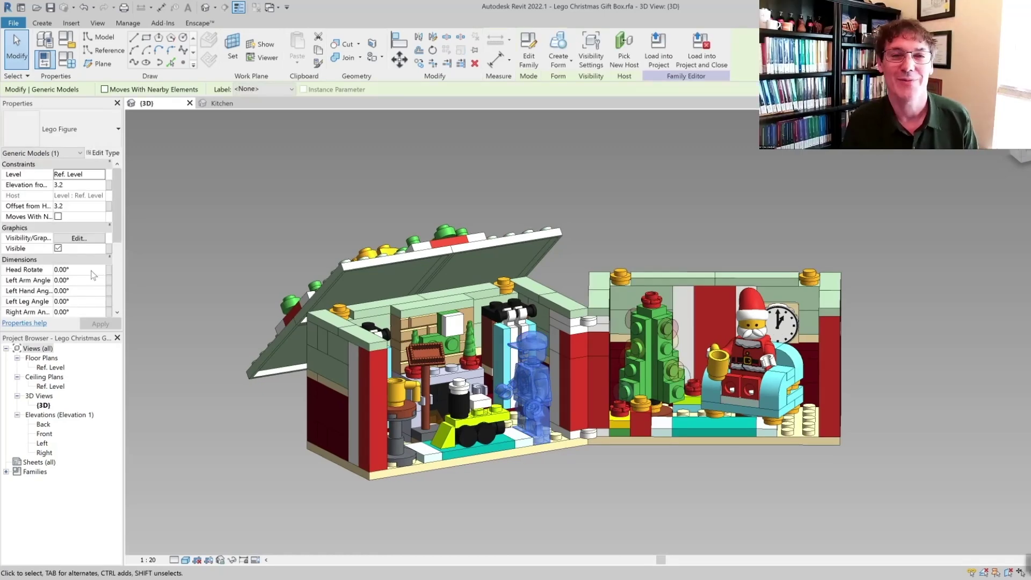
click(89, 269)
text(45)
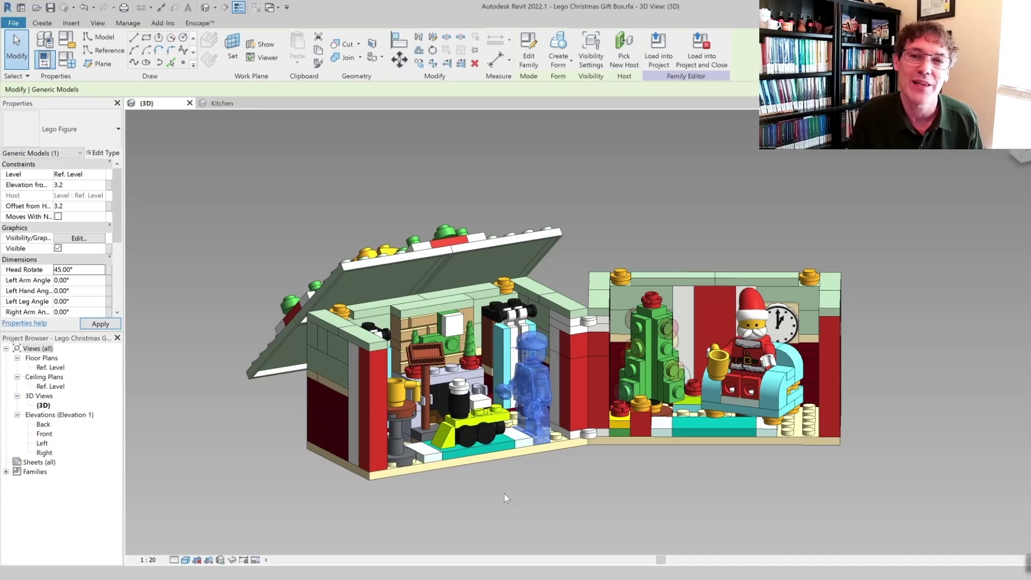
click(504, 493)
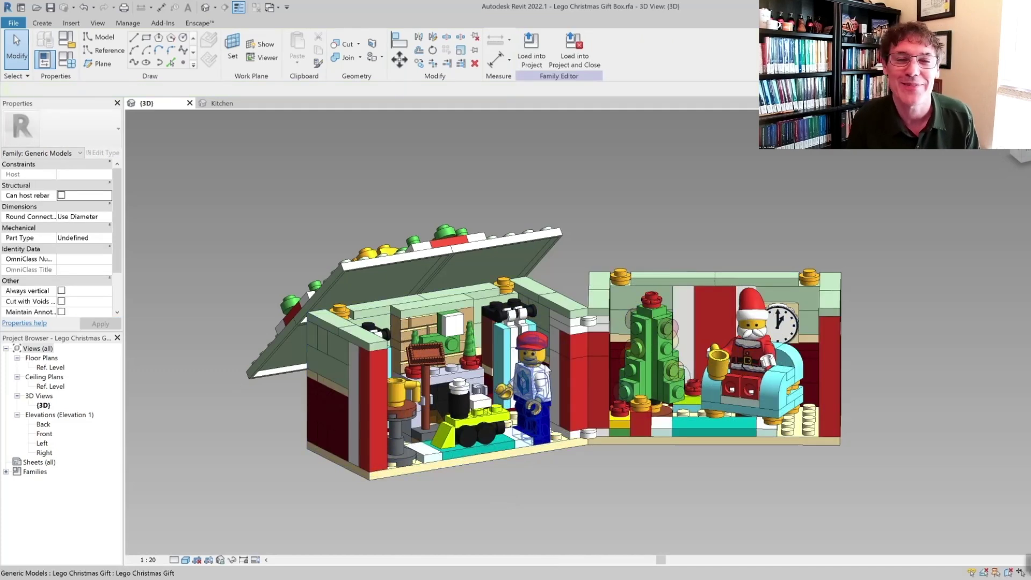
Set the minifigure's Right Arm Angle to 45 and show the posed box in the Kitchen scene
click(545, 376)
key(Escape)
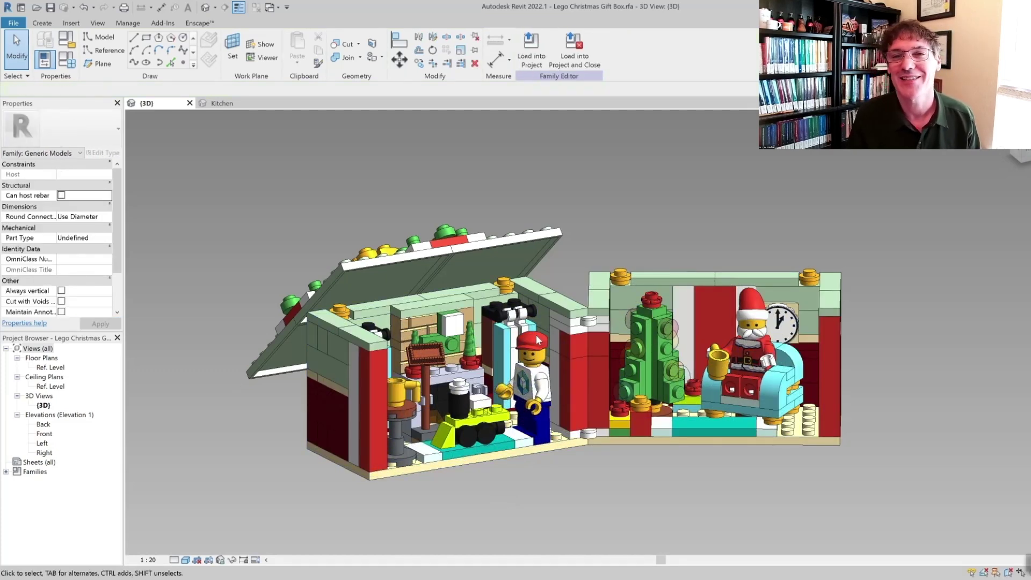
click(537, 344)
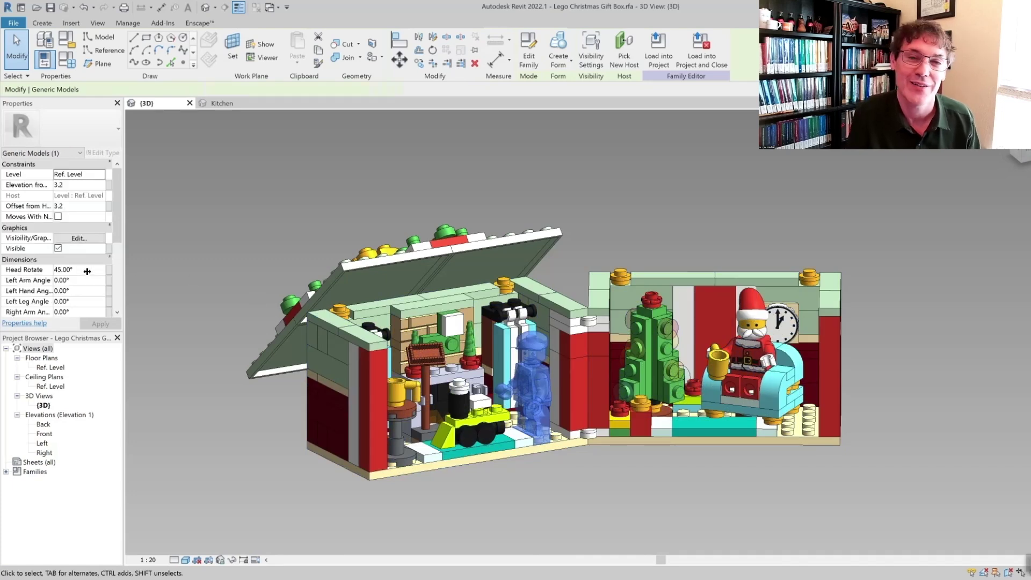
scroll(90, 303, down, 1)
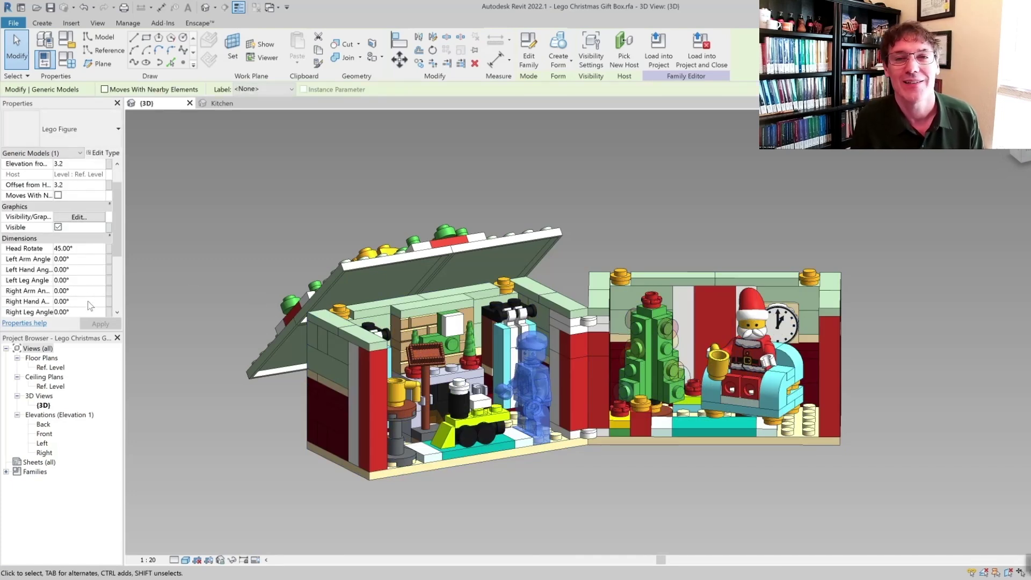
click(80, 291)
text(45)
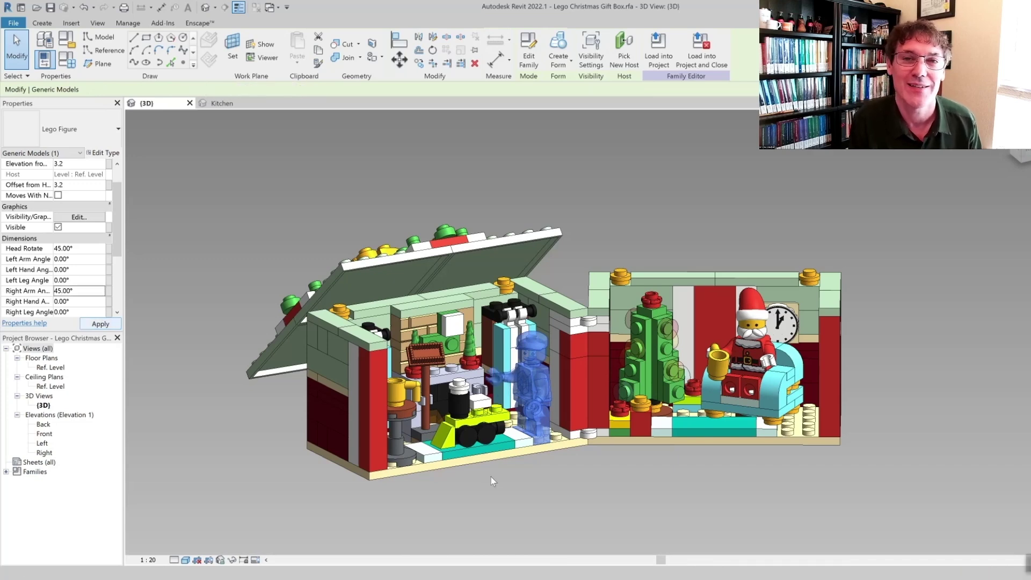
click(491, 481)
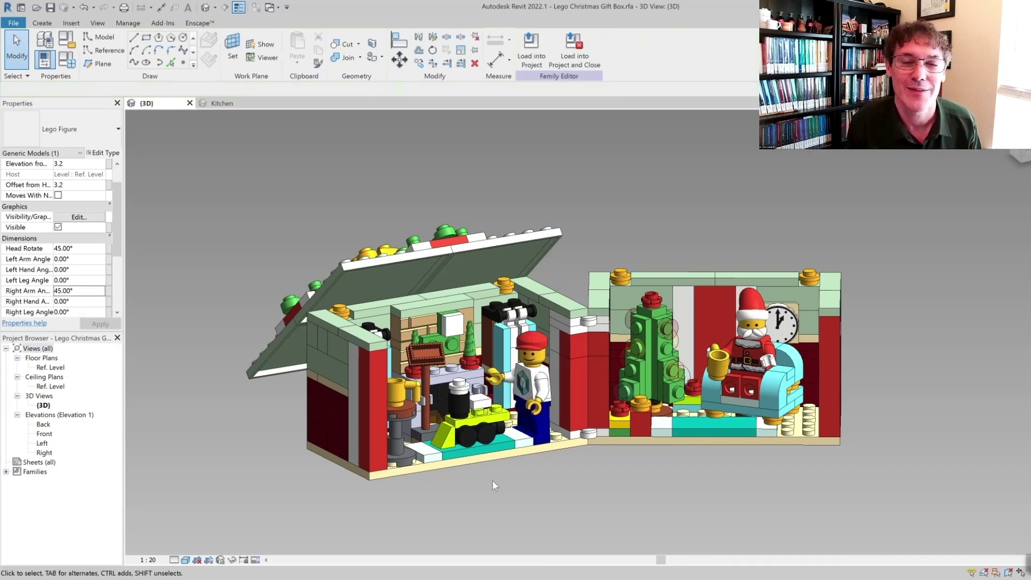
click(581, 350)
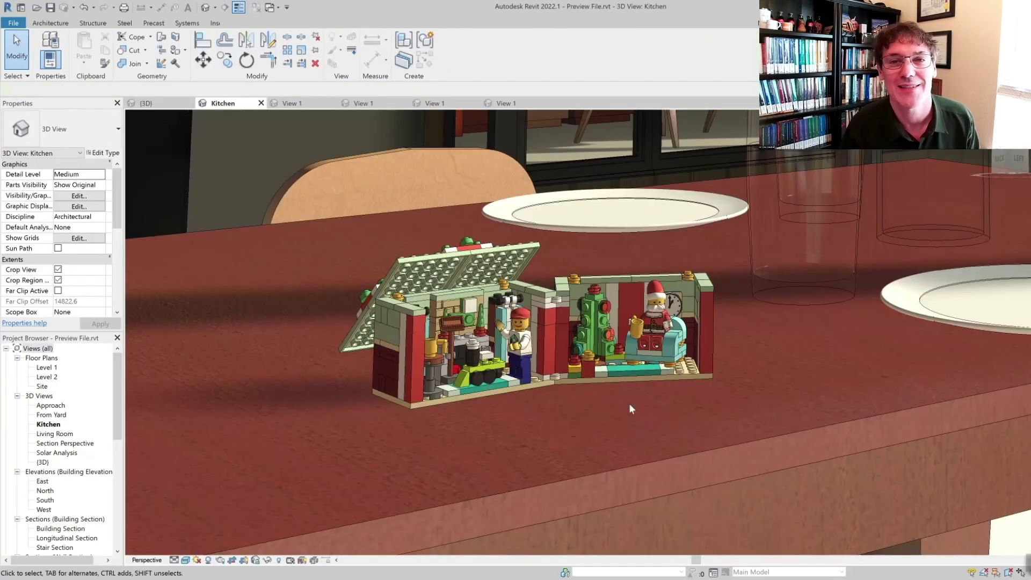